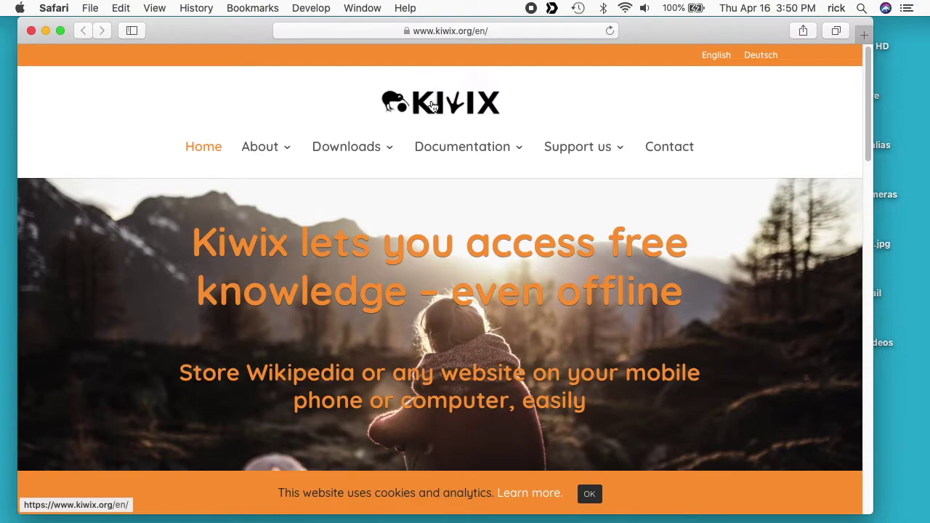
- Download kiwix-desktop-macos_2.1.dmg from the Kiwix Reader page's macOS section and check its progress
{"action": "mouse_move", "coordinate": [363, 155]}
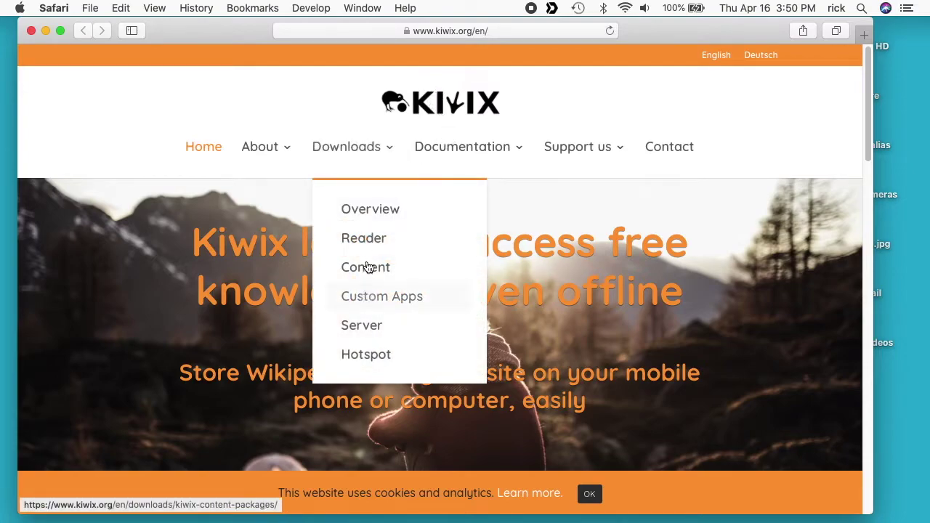
{"action": "left_click", "coordinate": [364, 240]}
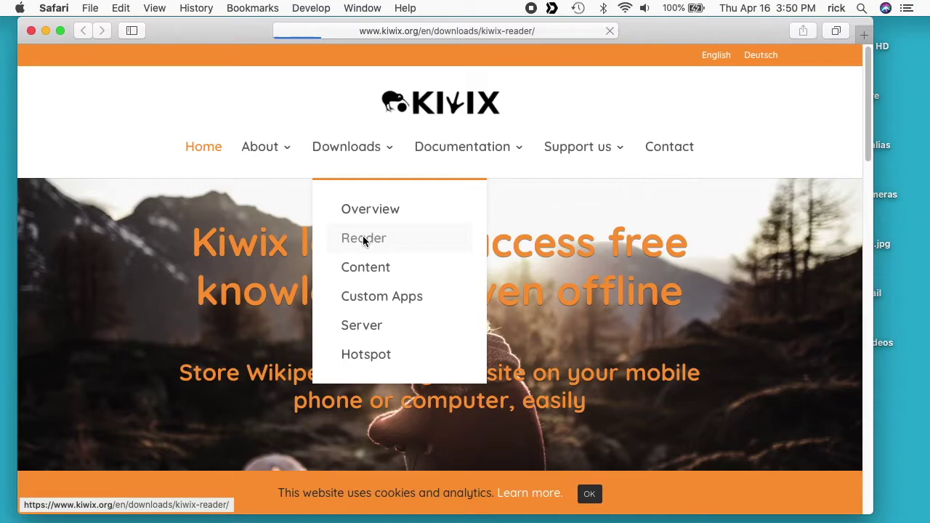
{"action": "scroll", "coordinate": [303, 324], "scroll_direction": "down", "scroll_amount": 10}
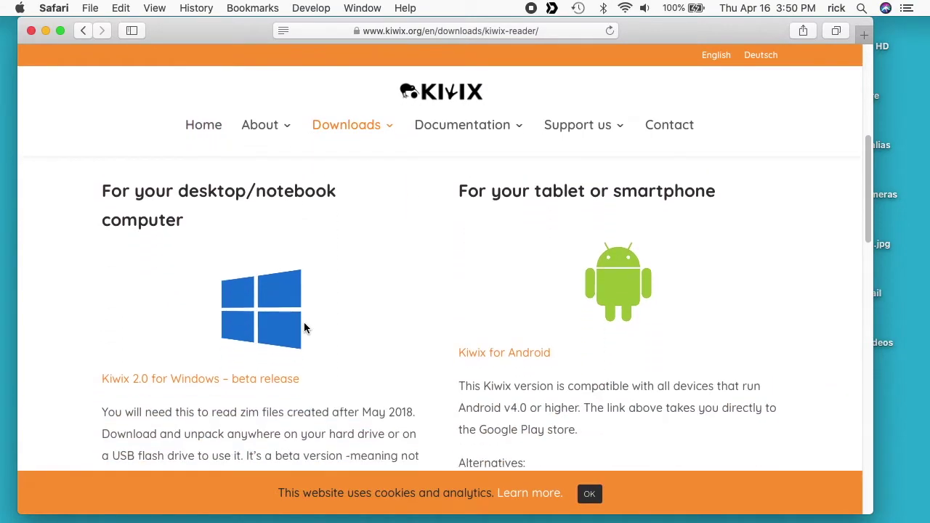
{"action": "scroll", "coordinate": [304, 321], "scroll_direction": "down", "scroll_amount": 10}
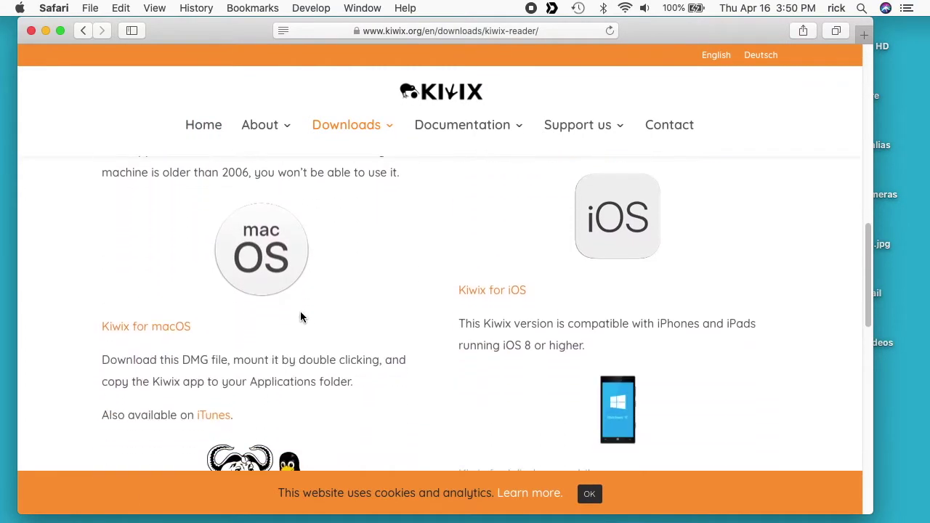
{"action": "left_click", "coordinate": [160, 327]}
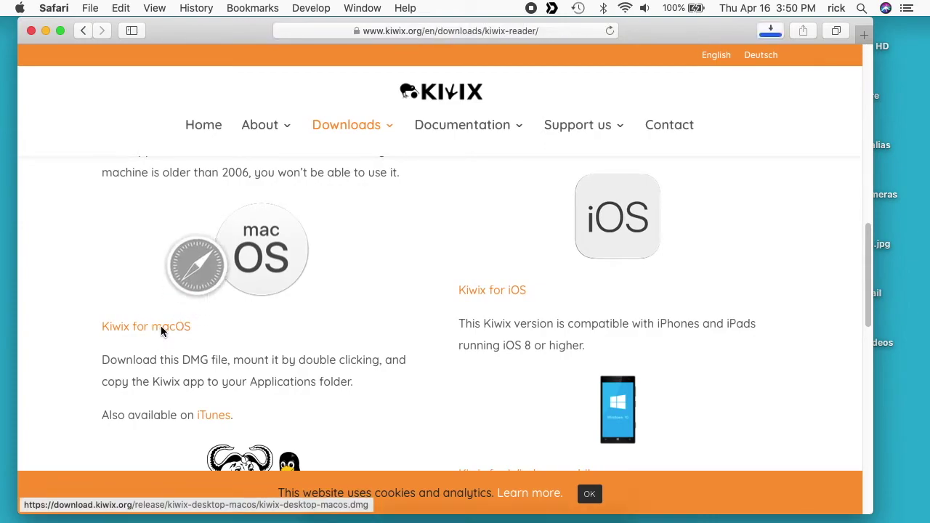
{"action": "left_click", "coordinate": [768, 30]}
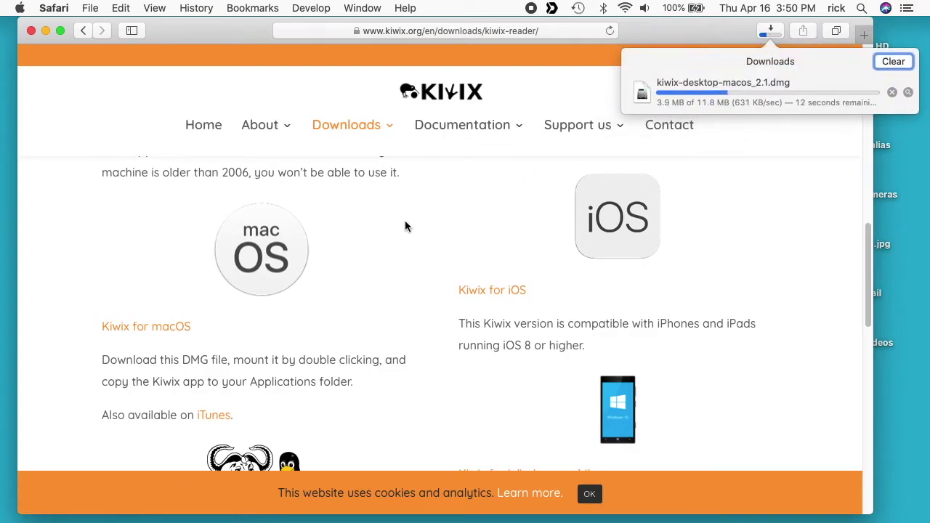
- Go through Downloads > Content to the Kiwix wiki's Content in all languages page
{"action": "mouse_move", "coordinate": [354, 141]}
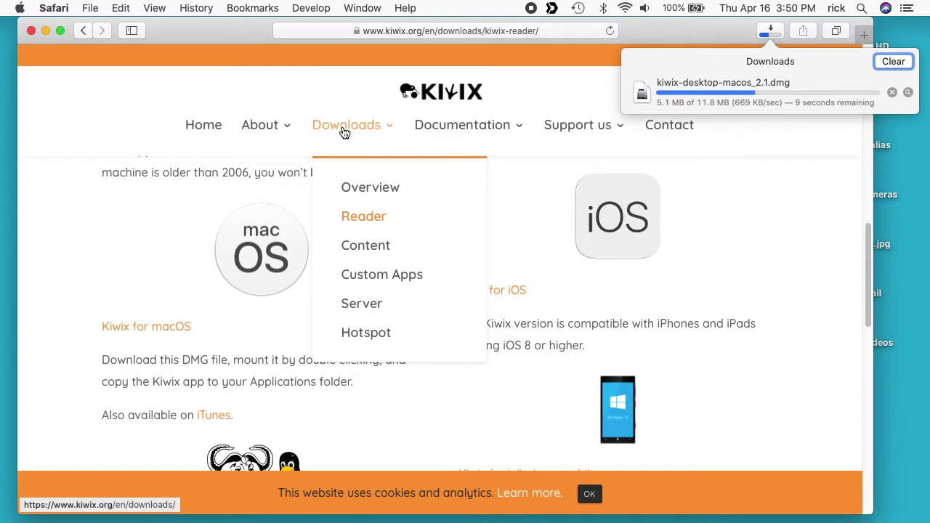
{"action": "left_click", "coordinate": [344, 129]}
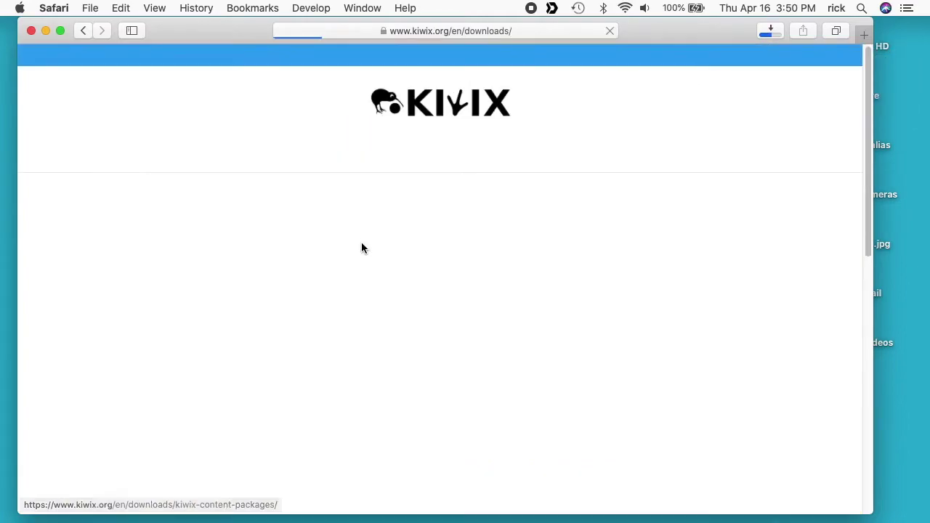
{"action": "mouse_move", "coordinate": [349, 157]}
{"action": "left_click", "coordinate": [358, 268]}
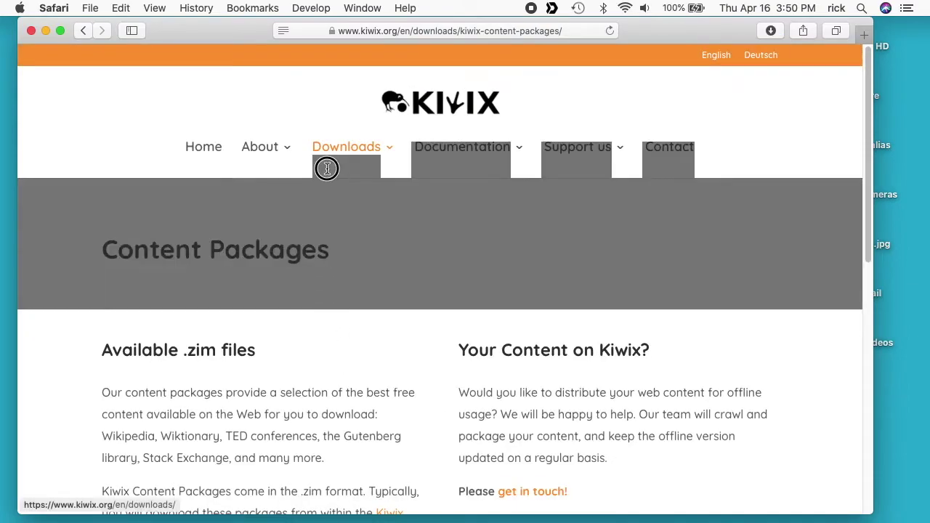
{"action": "scroll", "coordinate": [288, 339], "scroll_direction": "down", "scroll_amount": 3}
{"action": "scroll", "coordinate": [288, 339], "scroll_direction": "down", "scroll_amount": 2}
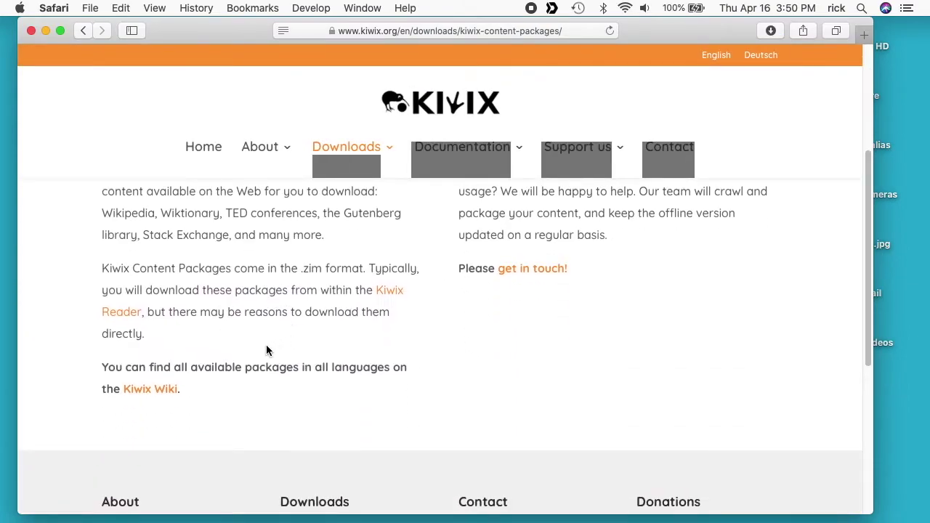
{"action": "left_click", "coordinate": [150, 393]}
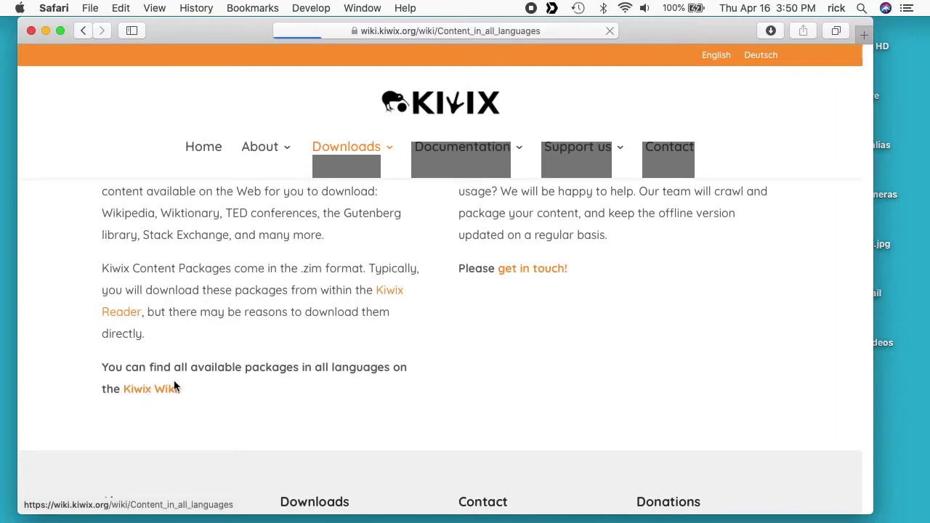
- Scroll down to the ZIM Downloads table listing Wikipedia files per language
{"action": "scroll", "coordinate": [474, 357], "scroll_direction": "down", "scroll_amount": 9}
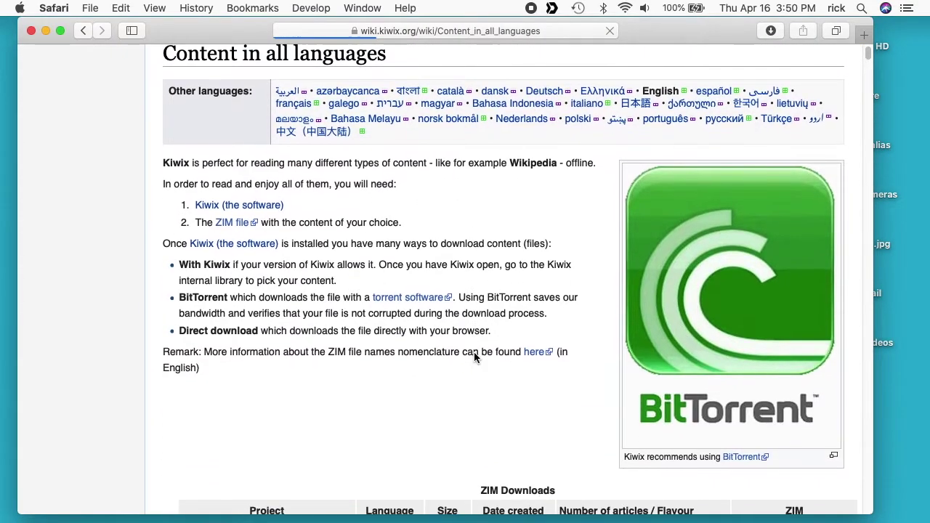
{"action": "scroll", "coordinate": [473, 357], "scroll_direction": "up", "scroll_amount": 2}
{"action": "scroll", "coordinate": [474, 356], "scroll_direction": "down", "scroll_amount": 3}
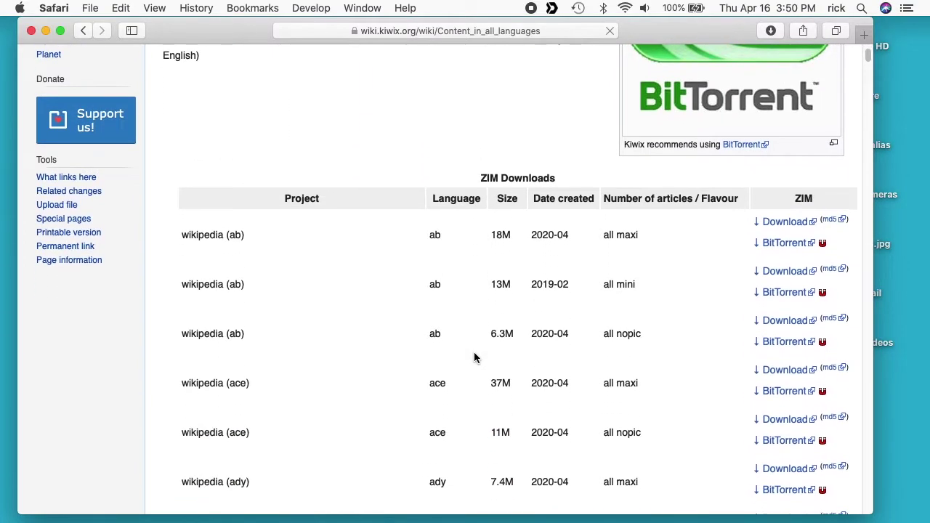
{"action": "scroll", "coordinate": [474, 356], "scroll_direction": "down", "scroll_amount": 1}
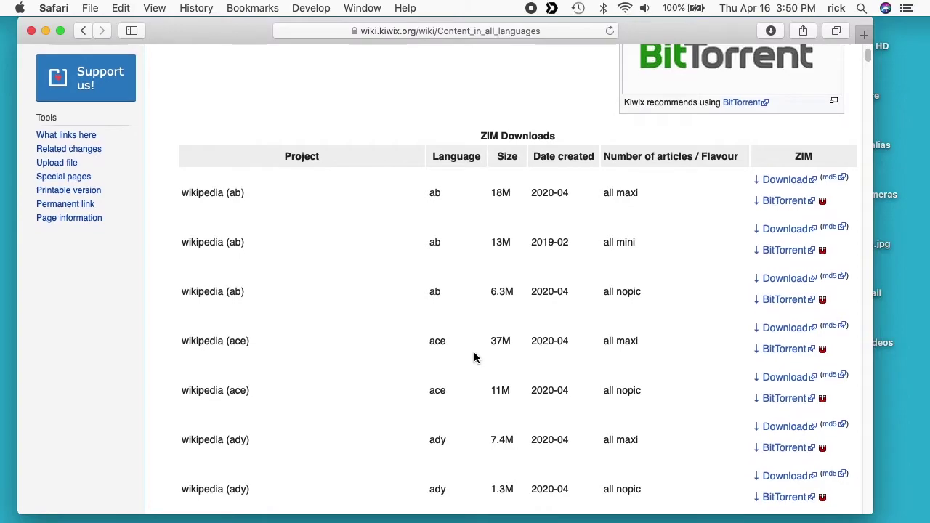
{"action": "scroll", "coordinate": [473, 356], "scroll_direction": "down", "scroll_amount": 1}
{"action": "scroll", "coordinate": [474, 357], "scroll_direction": "down", "scroll_amount": 6}
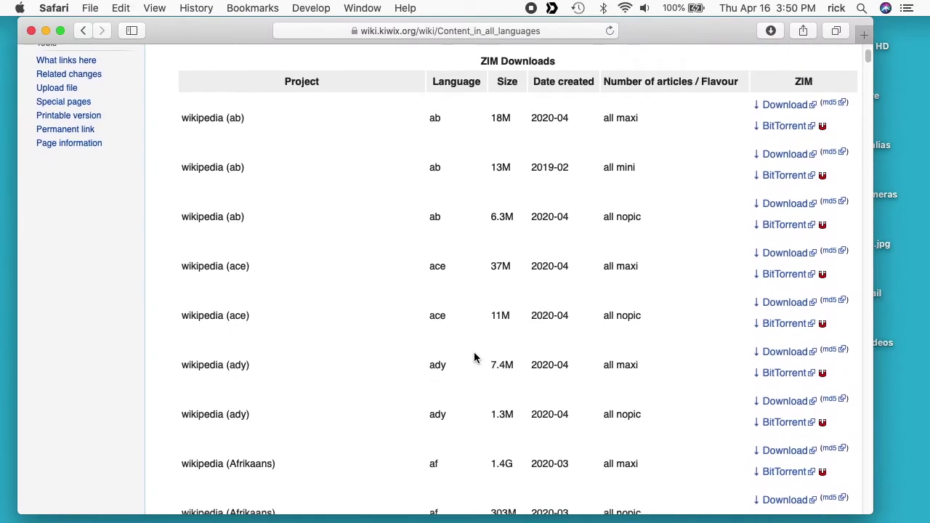
{"action": "scroll", "coordinate": [474, 357], "scroll_direction": "down", "scroll_amount": 9}
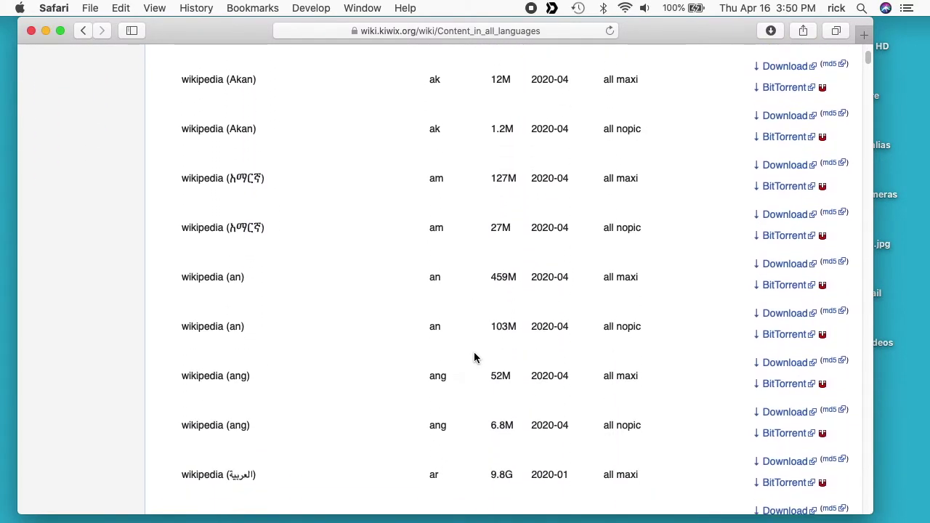
- Find 'simple' on the page and highlight the 443M size of the simple all nopic entry
{"action": "key", "text": "super+f"}
{"action": "type", "text": "simple"}
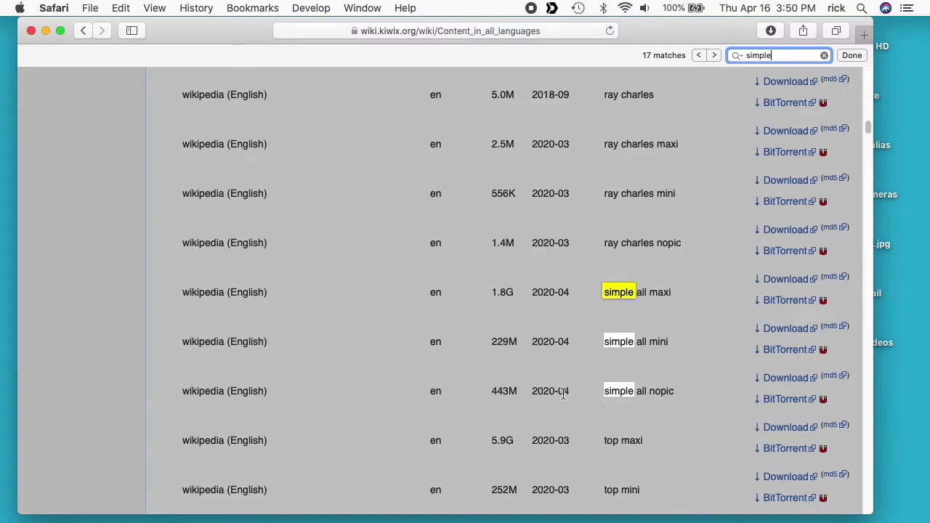
{"action": "double_click", "coordinate": [506, 391]}
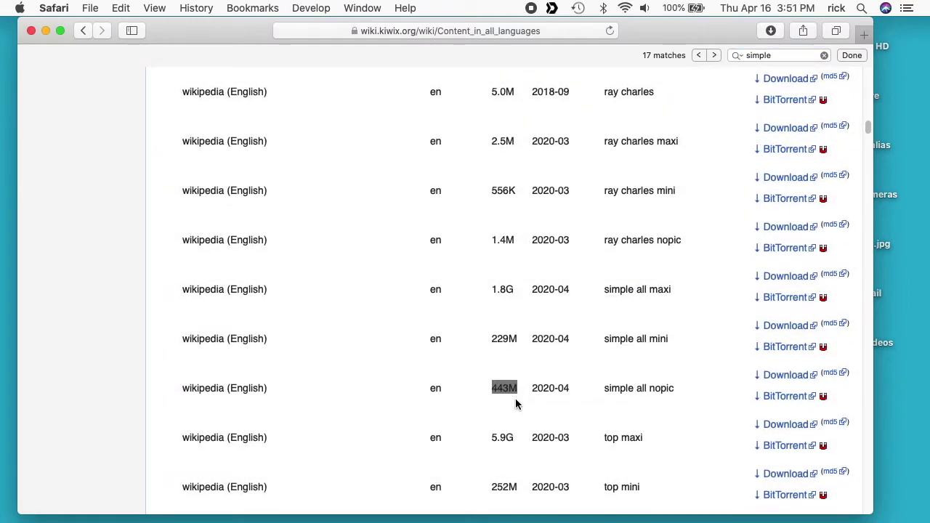
{"action": "scroll", "coordinate": [515, 403], "scroll_direction": "down", "scroll_amount": 1}
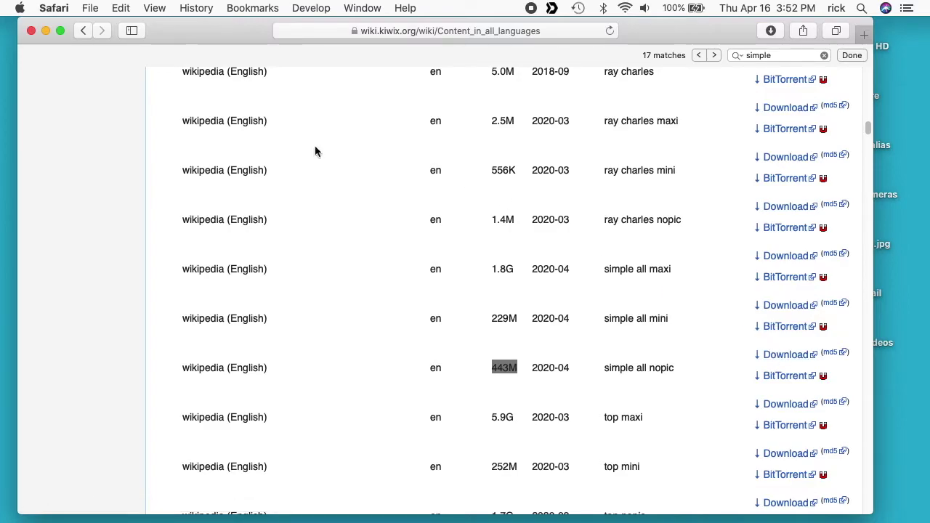
- Reveal the downloaded kiwix-desktop-macos_2.1.dmg in Finder and open the disk image
{"action": "left_click", "coordinate": [770, 30]}
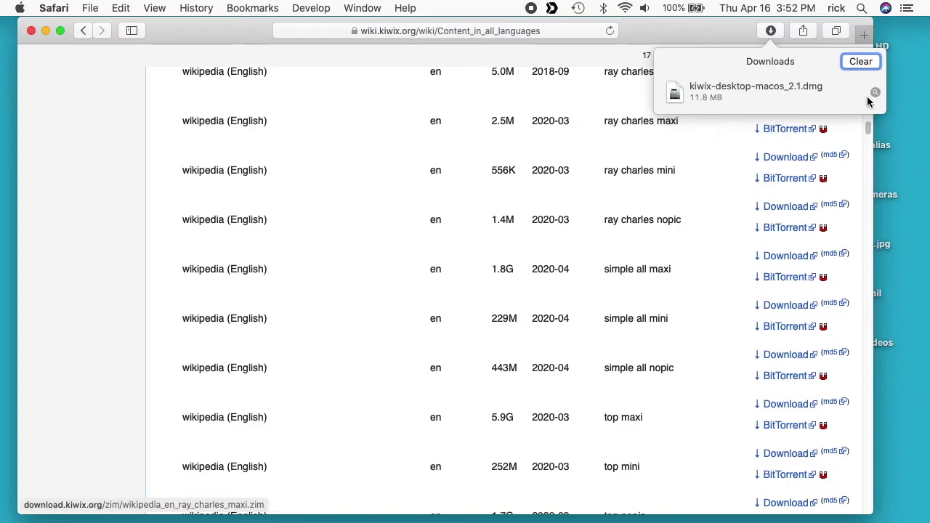
{"action": "left_click", "coordinate": [875, 92]}
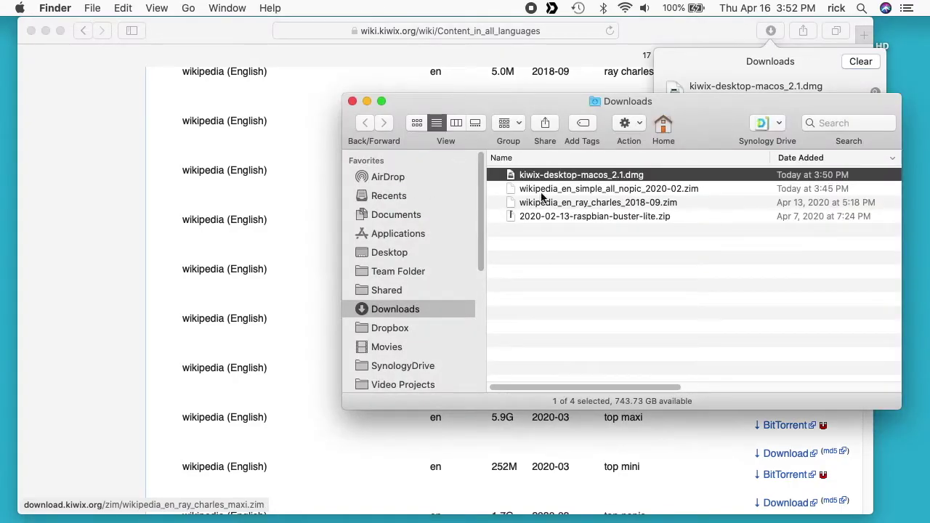
{"action": "left_click", "coordinate": [569, 176]}
{"action": "double_click", "coordinate": [568, 176]}
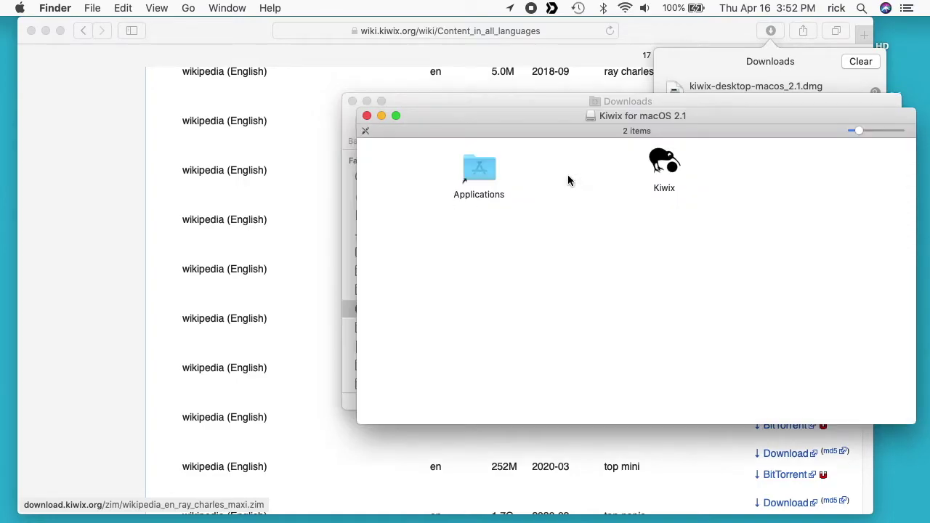
- Drag Kiwix into the Applications folder and launch it from there
{"action": "left_click_drag", "start_coordinate": [661, 160], "coordinate": [485, 169]}
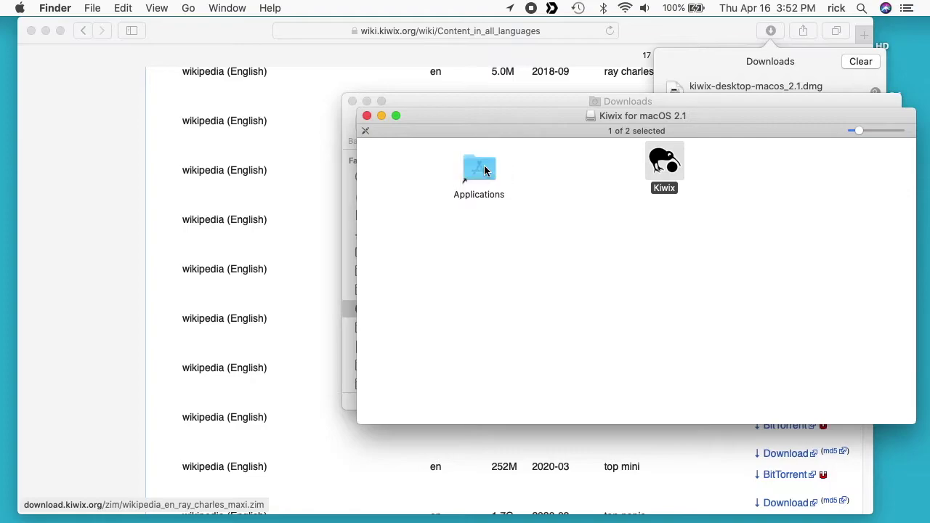
{"action": "left_click", "coordinate": [485, 170]}
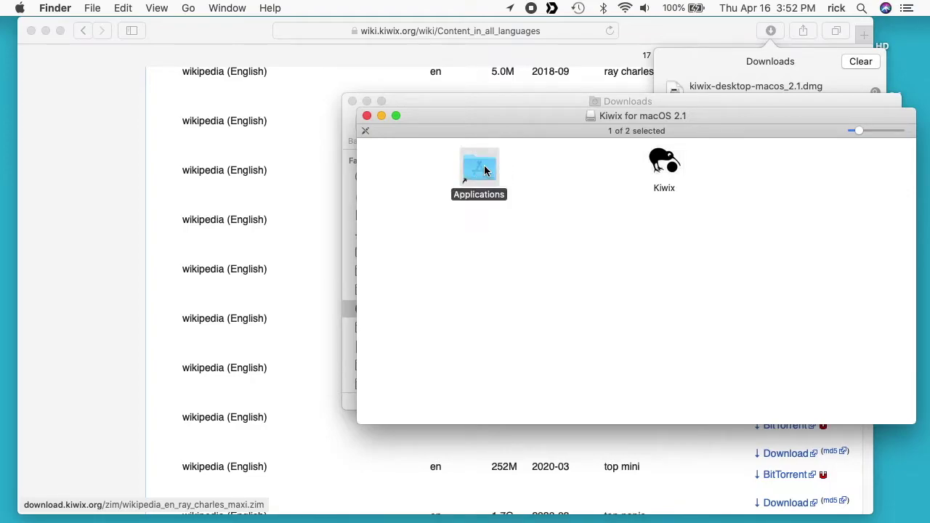
{"action": "double_click", "coordinate": [485, 170]}
{"action": "key", "text": "k"}
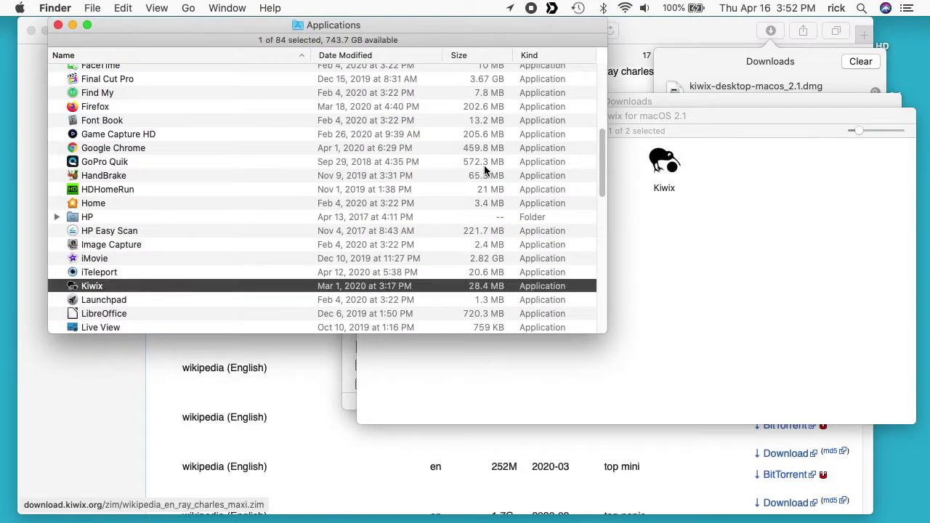
{"action": "key", "text": "super+o"}
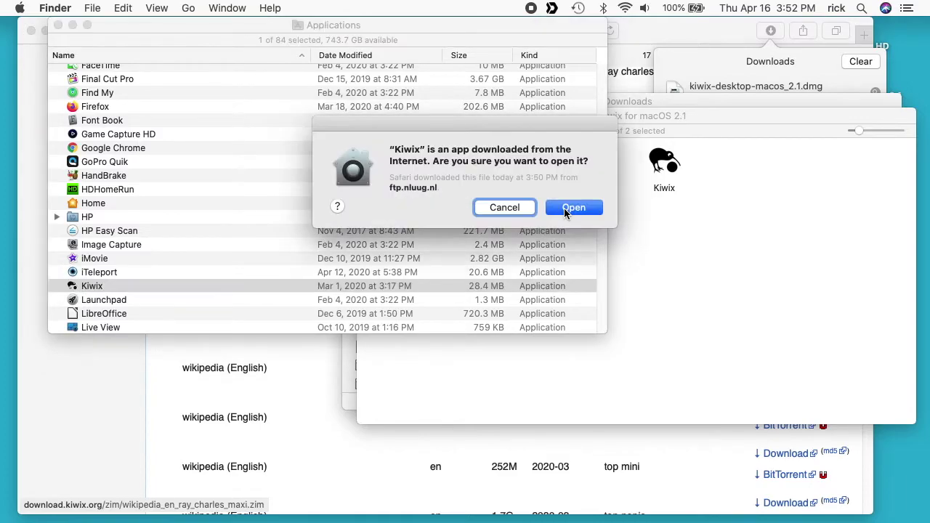
- Confirm opening Kiwix, close the Finder windows, and quit Safari so Kiwix is in front
{"action": "left_click", "coordinate": [564, 208]}
{"action": "left_click", "coordinate": [58, 24]}
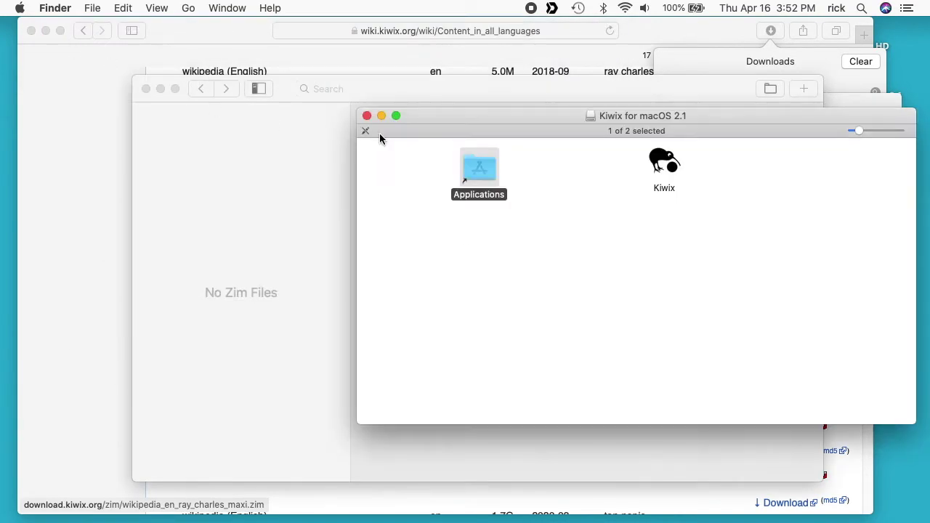
{"action": "key", "text": "super+w"}
{"action": "left_click", "coordinate": [469, 201]}
{"action": "key", "text": "super+w"}
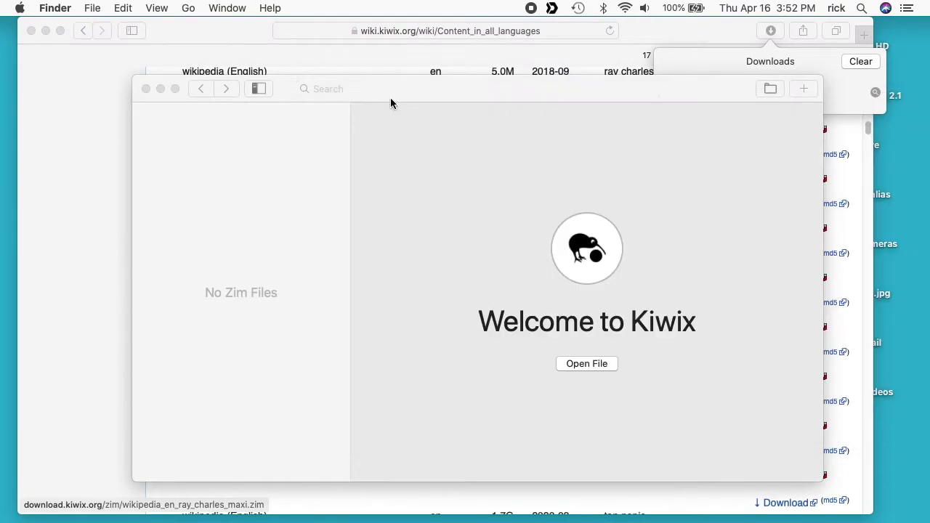
{"action": "left_click", "coordinate": [341, 60]}
{"action": "key", "text": "super+q"}
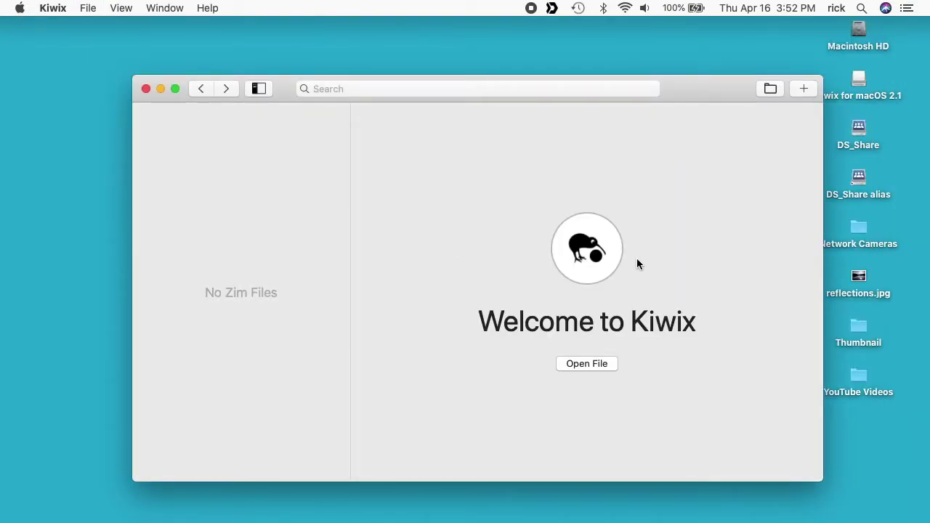
- Open wikipedia_en_simple_all_nopic_2020-02.zim from Downloads and show its Welcome to Wikipedia page
{"action": "left_click", "coordinate": [600, 366]}
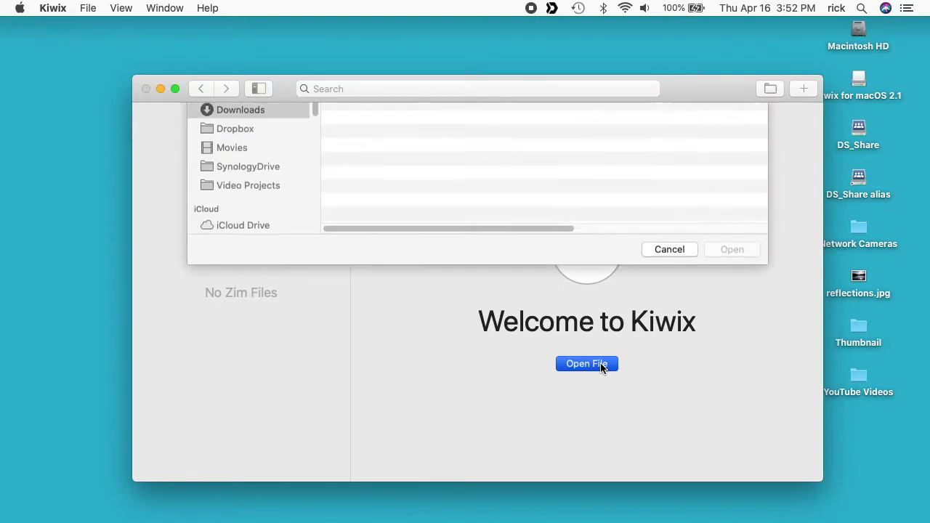
{"action": "left_click", "coordinate": [468, 188]}
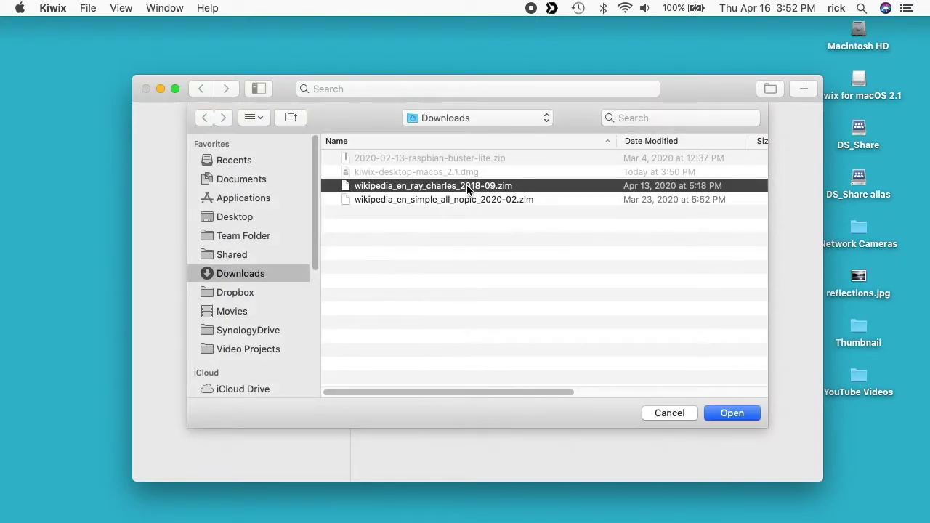
{"action": "left_click", "coordinate": [462, 198]}
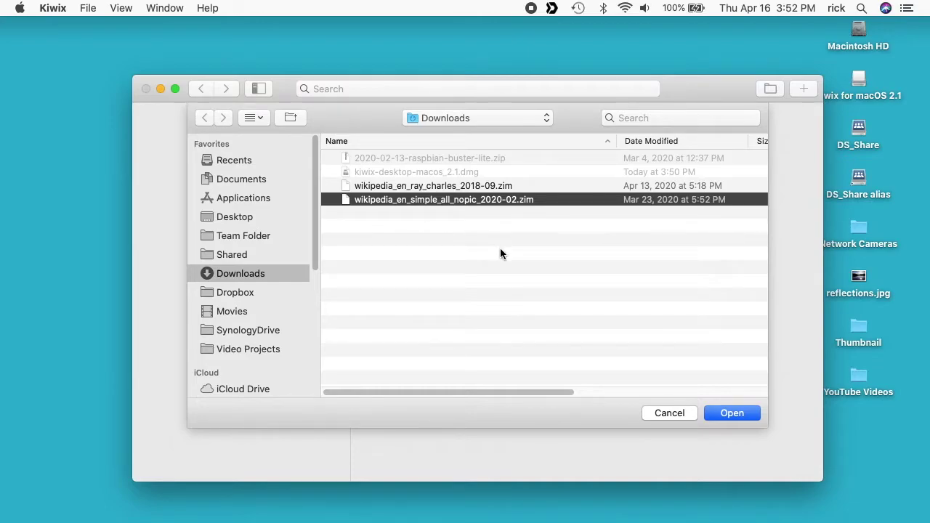
{"action": "left_click", "coordinate": [732, 413]}
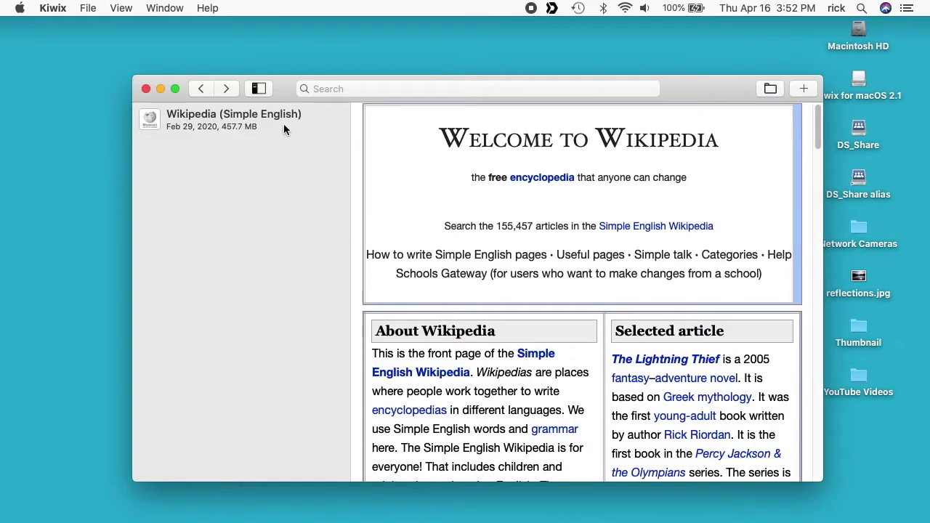
{"action": "left_click", "coordinate": [280, 125]}
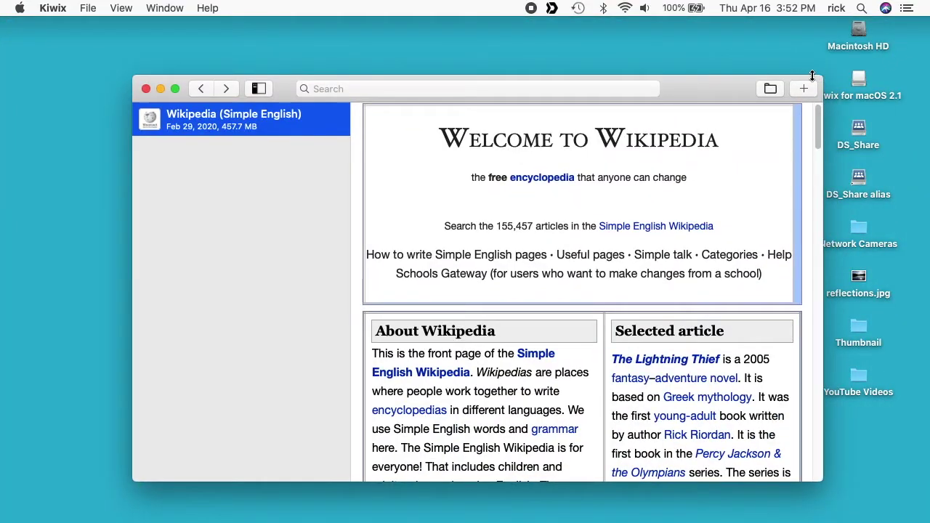
- Open wikipedia_en_ray_charles_2018-09.zim from Downloads into a second tab
{"action": "left_click", "coordinate": [769, 88]}
{"action": "double_click", "coordinate": [457, 185]}
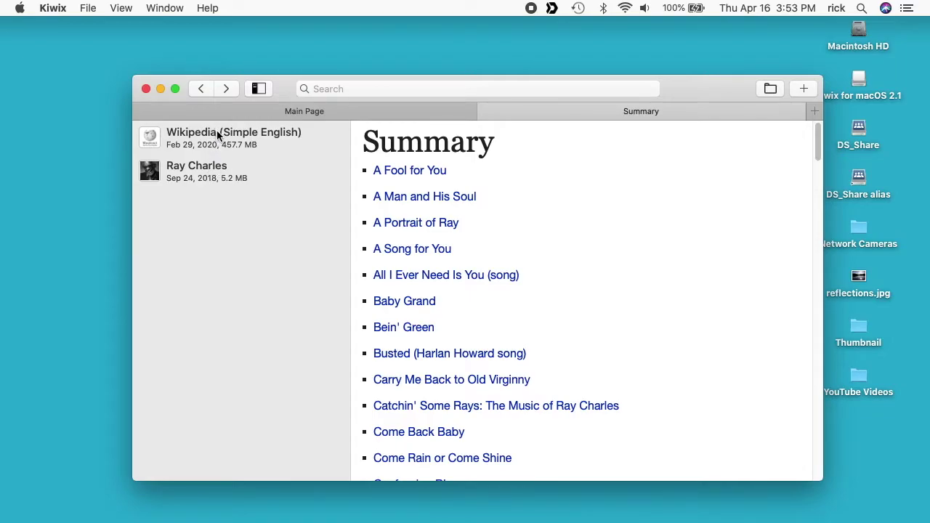
- Hide the sidebar, check the Main Page and Summary tabs, then load Wikipedia (Simple English) in a new tab
{"action": "left_click", "coordinate": [259, 89]}
{"action": "left_click", "coordinate": [259, 89]}
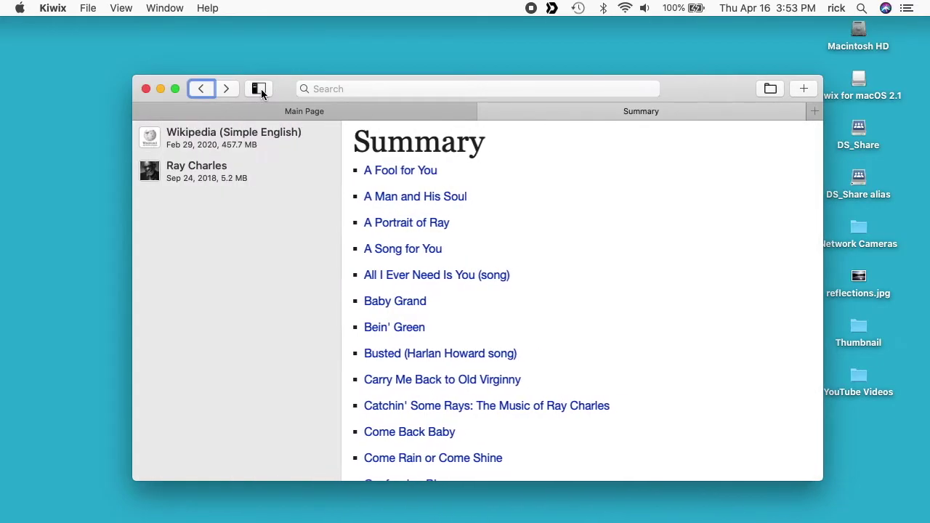
{"action": "left_click", "coordinate": [260, 89]}
{"action": "left_click", "coordinate": [272, 114]}
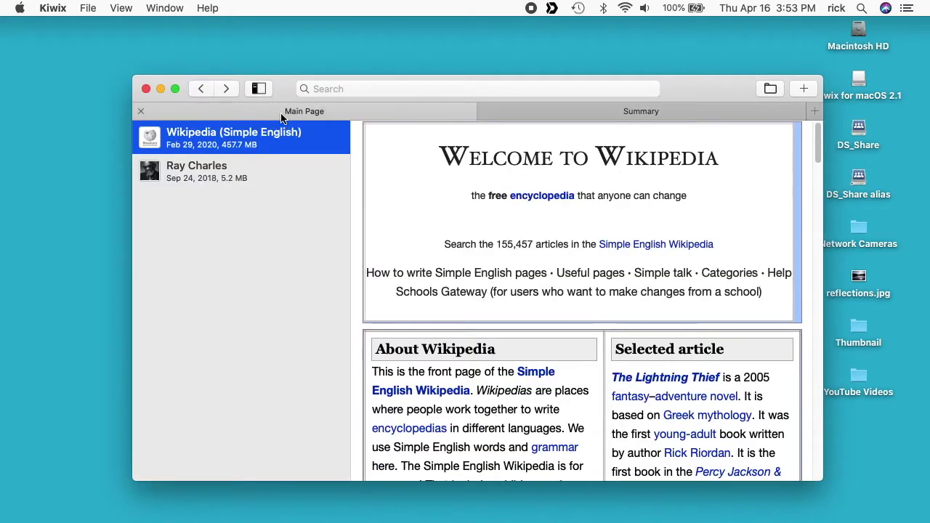
{"action": "left_click", "coordinate": [570, 108]}
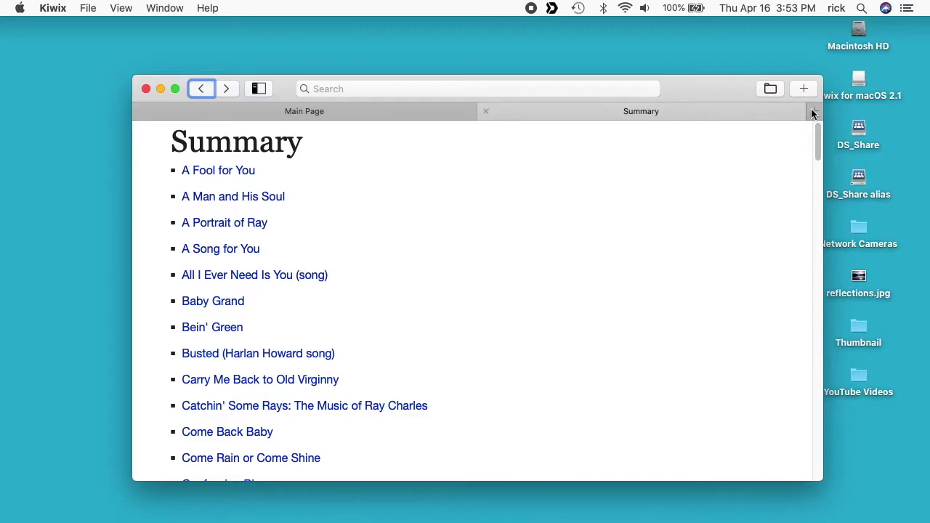
{"action": "left_click", "coordinate": [802, 87]}
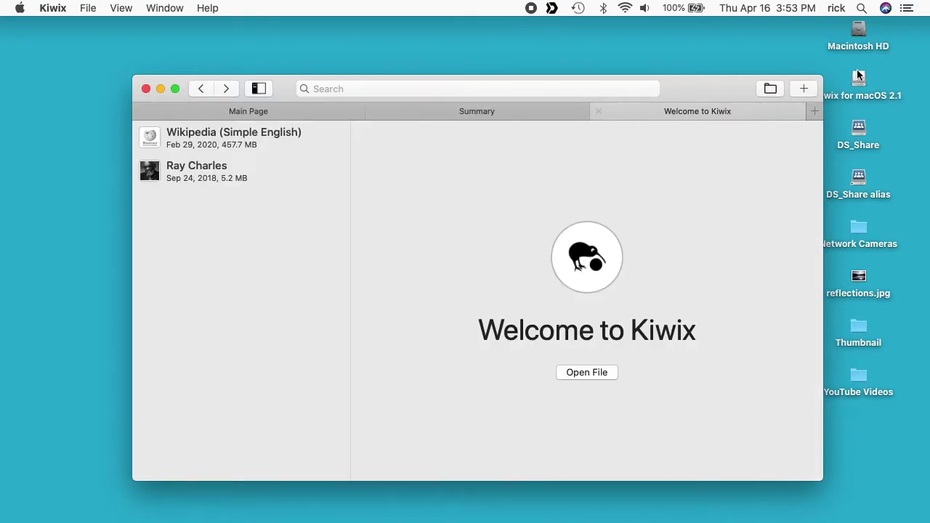
{"action": "left_click", "coordinate": [234, 140]}
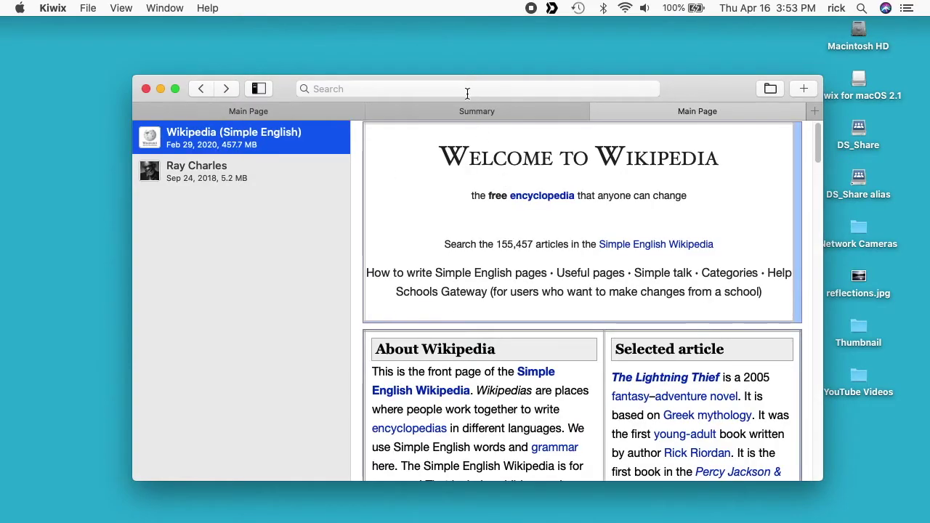
- Search 'abraham lin' and open the Abraham Lincoln article from the suggestions
{"action": "left_click", "coordinate": [257, 88]}
{"action": "left_click", "coordinate": [385, 90]}
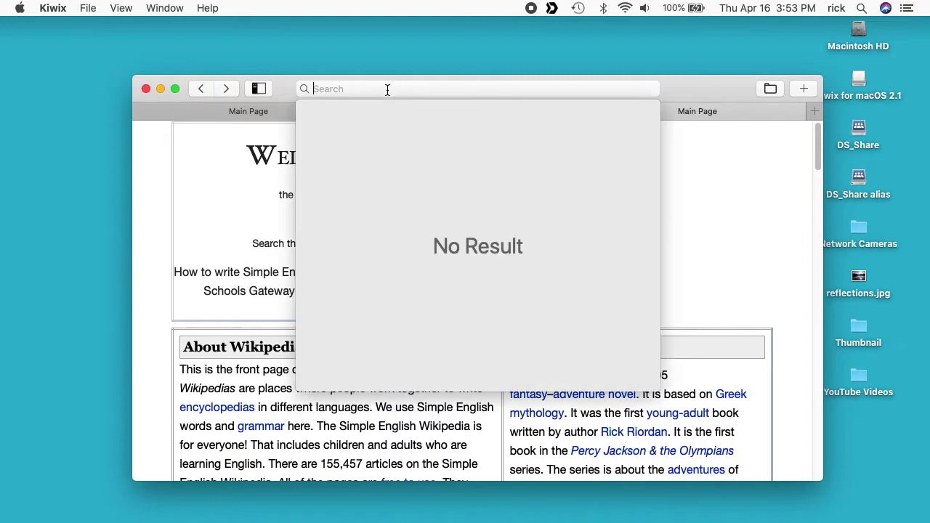
{"action": "type", "text": "abraham l"}
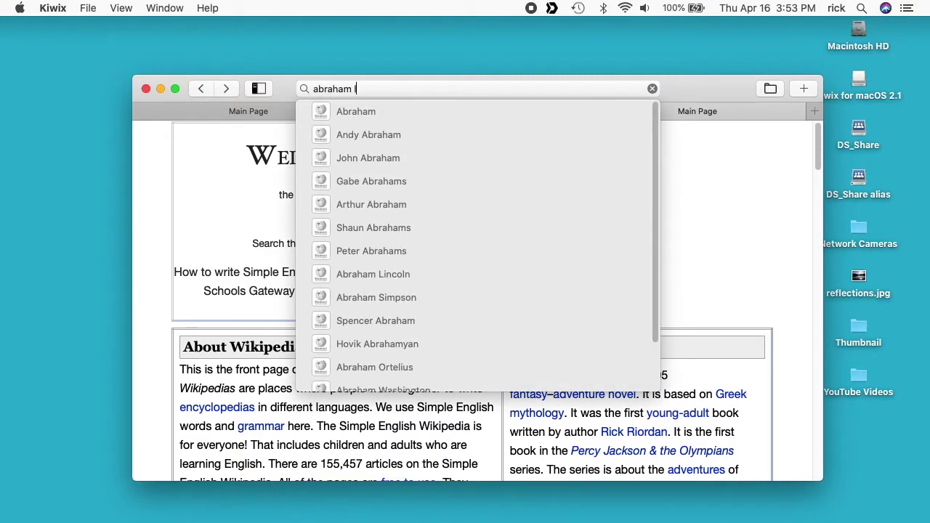
{"action": "type", "text": "in"}
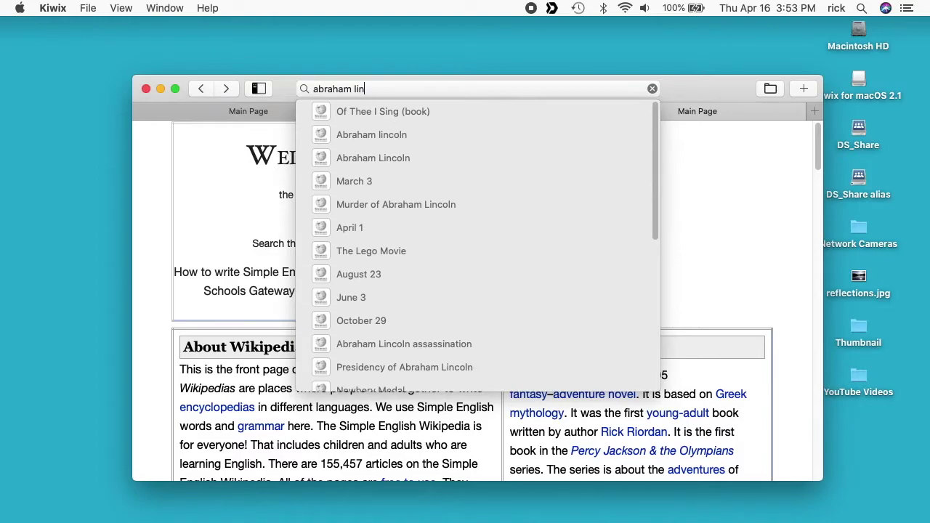
{"action": "left_click", "coordinate": [361, 131]}
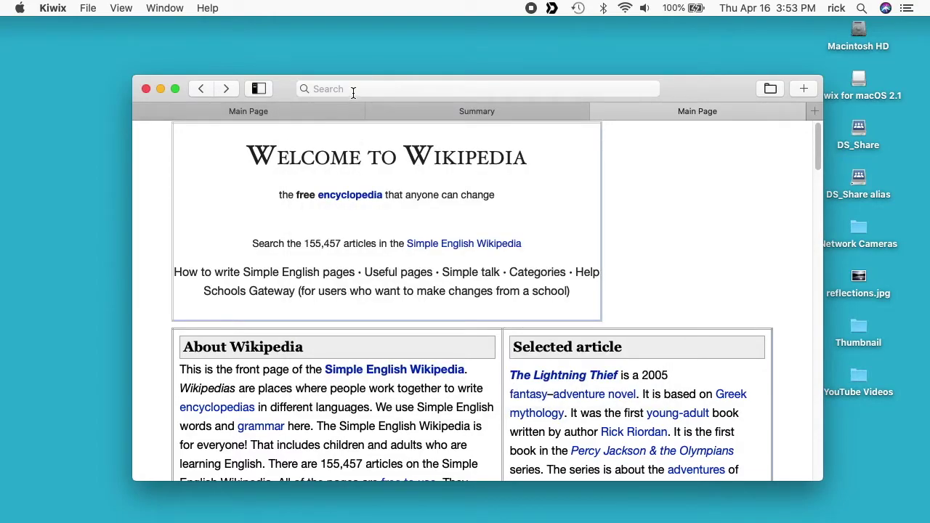
{"action": "left_click", "coordinate": [353, 89]}
{"action": "left_click", "coordinate": [362, 134]}
{"action": "left_click", "coordinate": [353, 88]}
{"action": "left_click", "coordinate": [360, 160]}
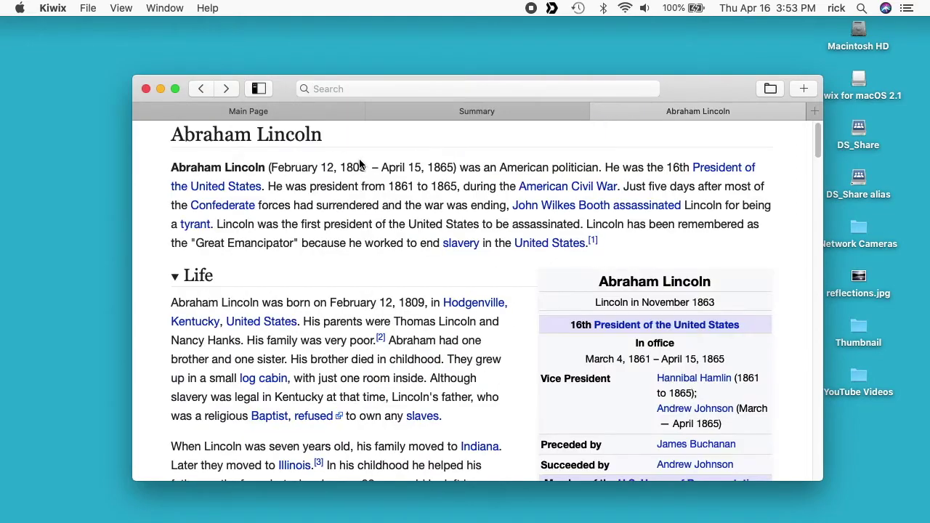
- Dismiss the suggestions, step back to the Main Page, then forward to Abraham Lincoln
{"action": "left_click", "coordinate": [339, 88]}
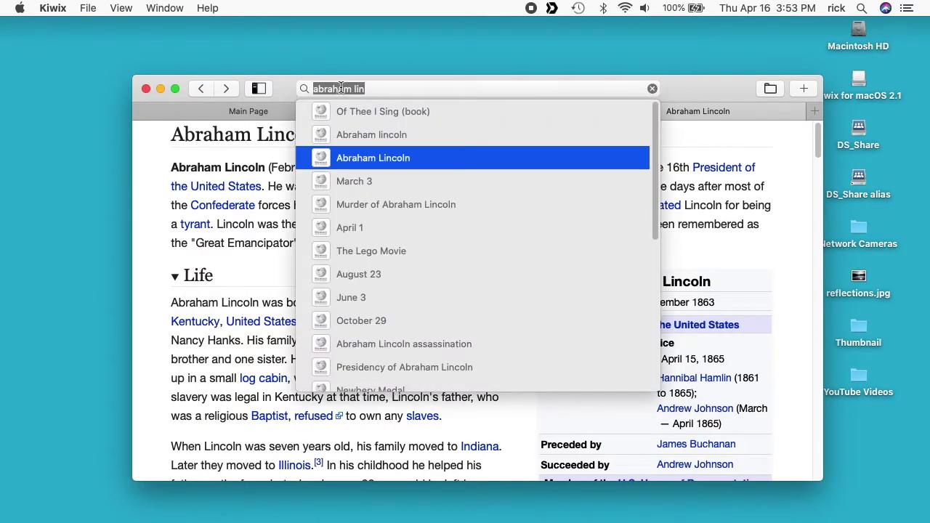
{"action": "left_click", "coordinate": [720, 150]}
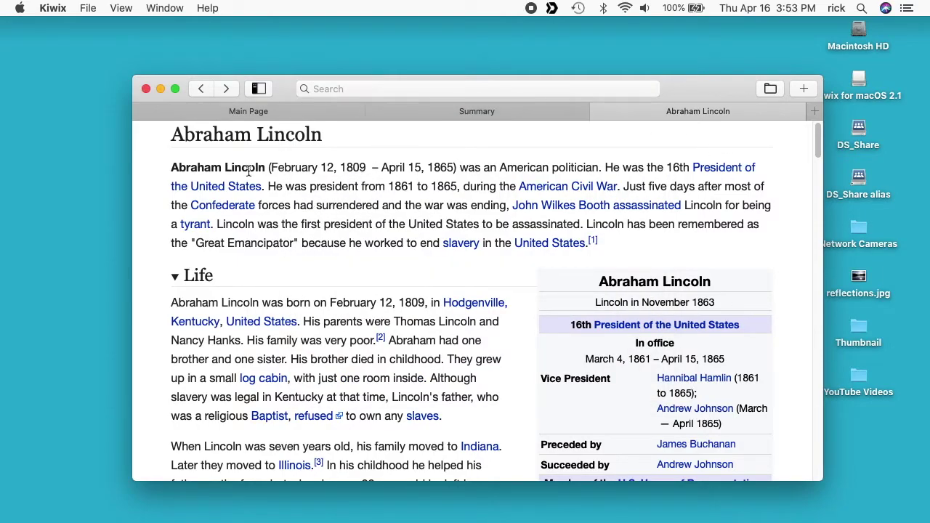
{"action": "left_click", "coordinate": [200, 88]}
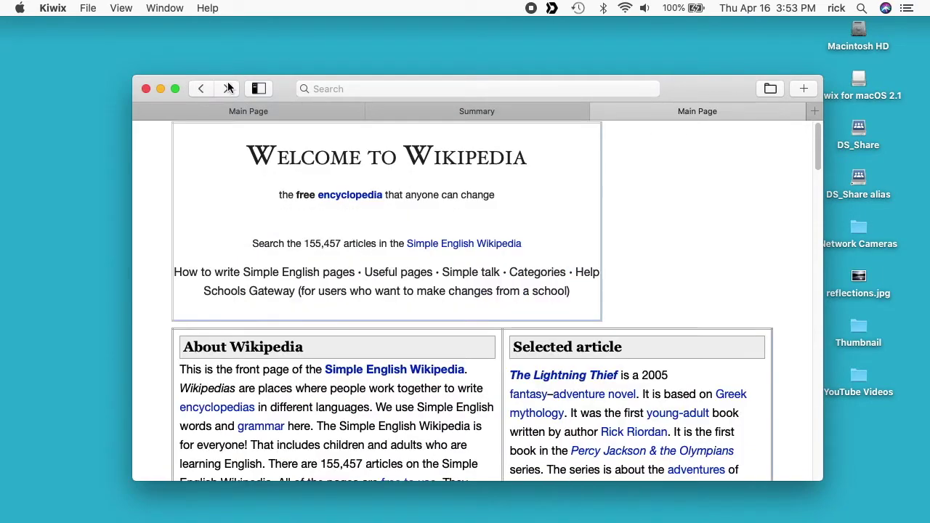
{"action": "left_click", "coordinate": [228, 89]}
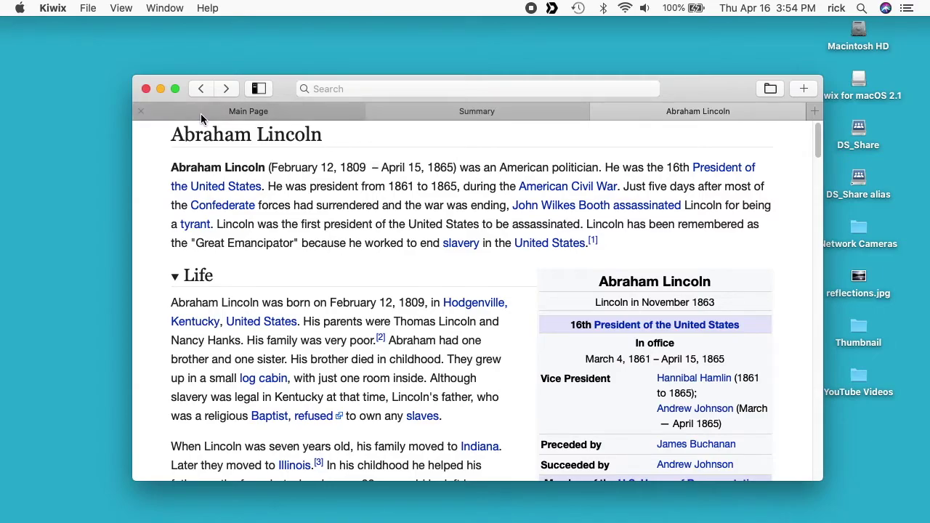
{"action": "left_click", "coordinate": [176, 89]}
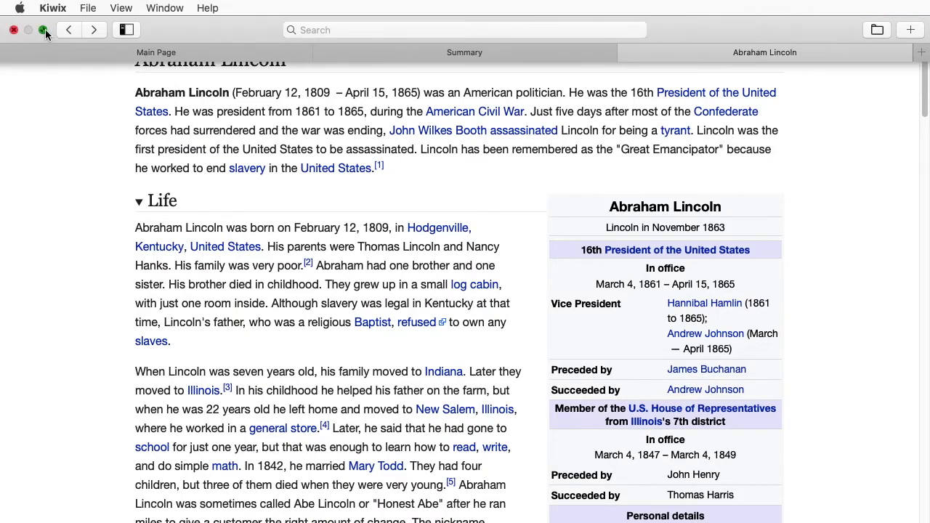
{"action": "left_click", "coordinate": [45, 29]}
{"action": "left_click", "coordinate": [436, 88]}
{"action": "type", "text": "buick"}
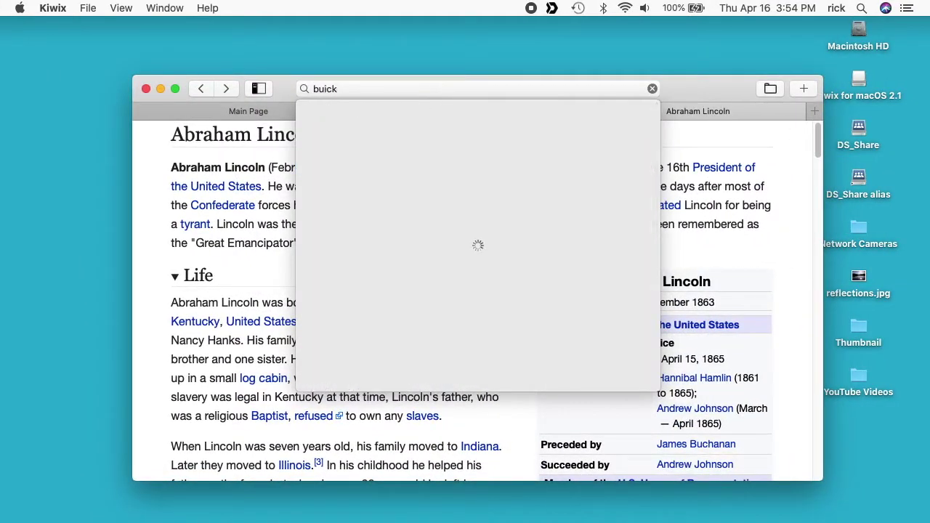
{"action": "left_click", "coordinate": [428, 114]}
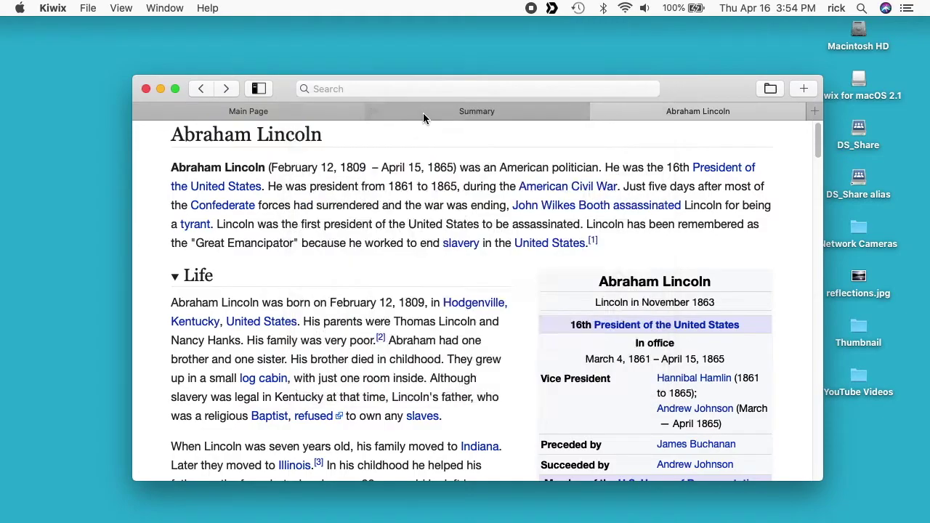
{"action": "left_click", "coordinate": [347, 88]}
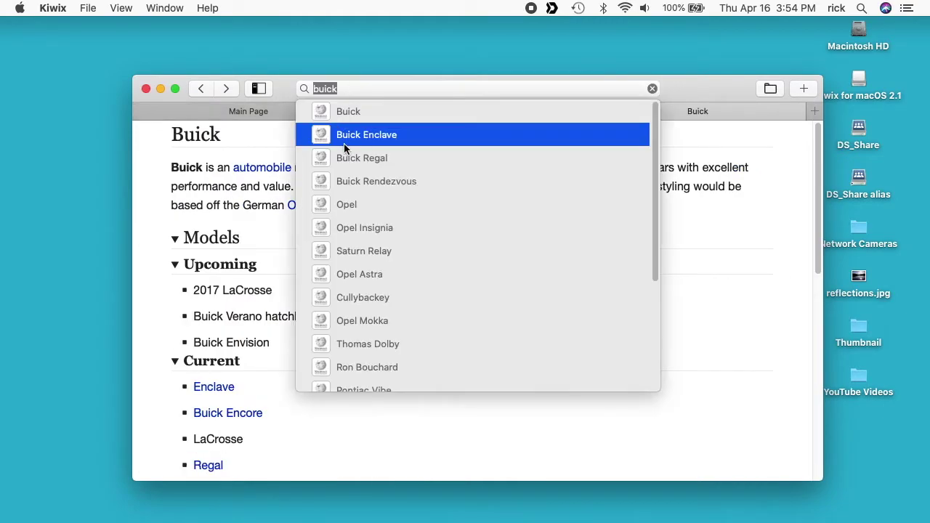
{"action": "left_click", "coordinate": [346, 134]}
{"action": "left_click", "coordinate": [347, 89]}
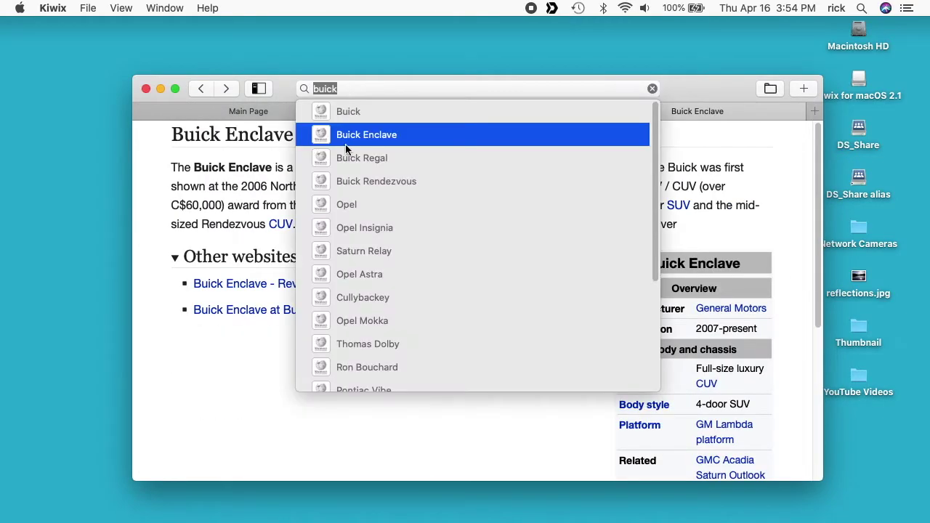
{"action": "left_click", "coordinate": [347, 179]}
{"action": "left_click", "coordinate": [346, 84]}
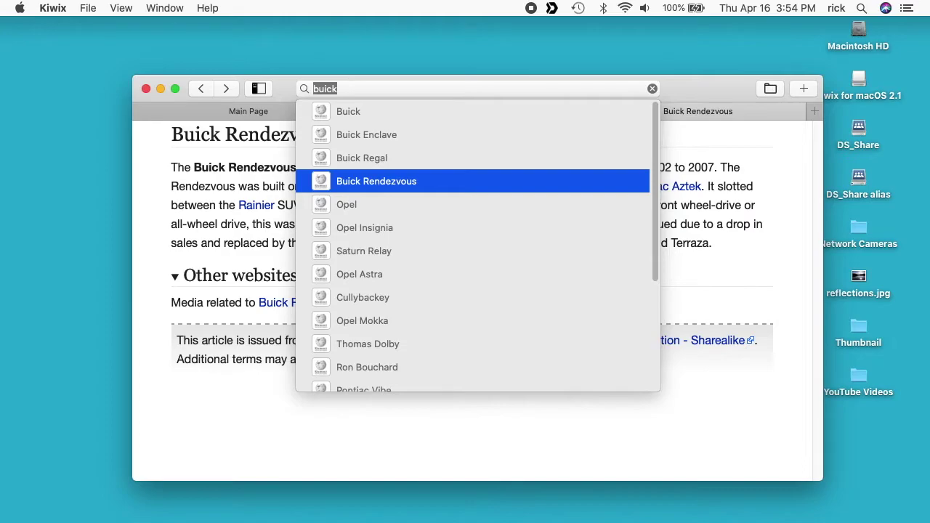
{"action": "type", "text": "abraham"}
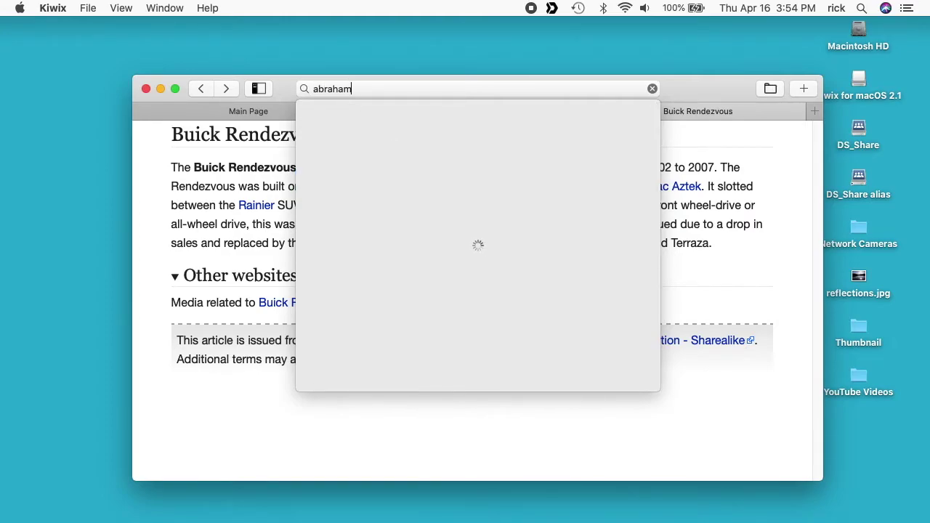
{"action": "type", "text": " lin"}
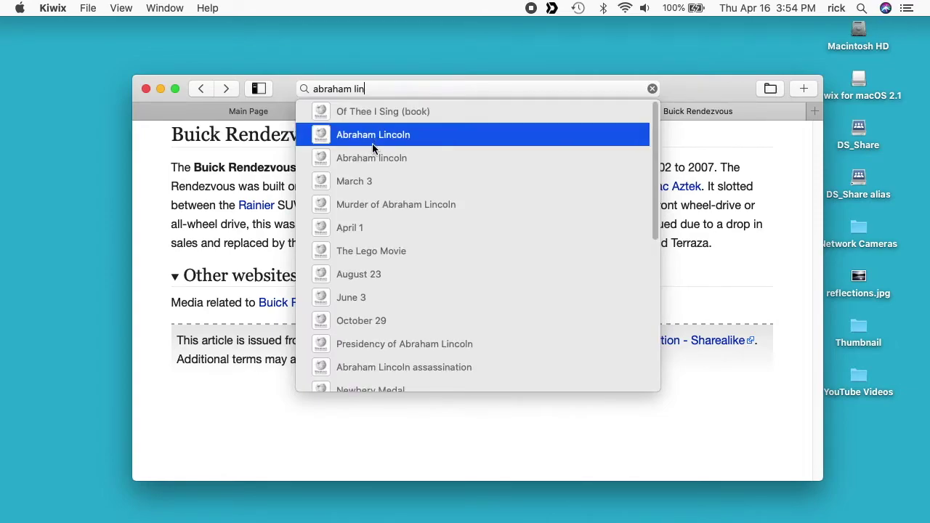
{"action": "left_click", "coordinate": [373, 136]}
{"action": "left_click", "coordinate": [342, 93]}
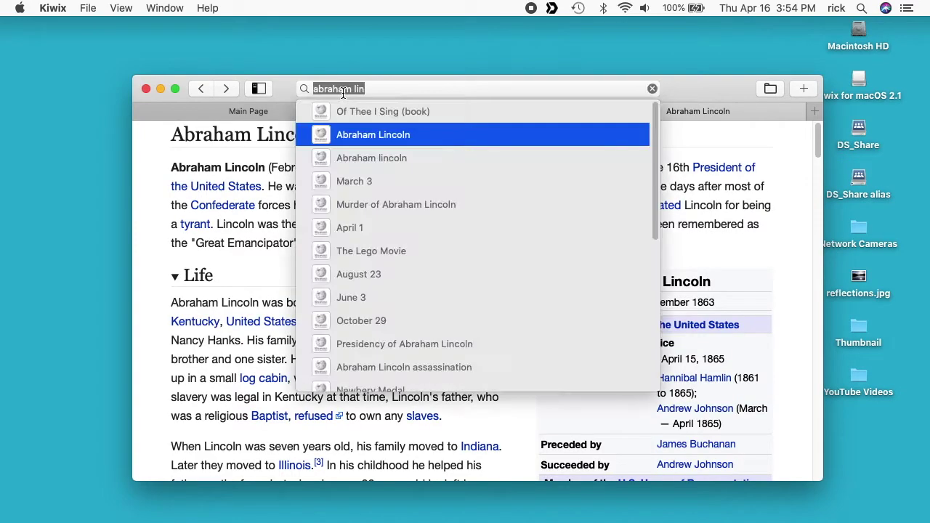
{"action": "left_click", "coordinate": [385, 155]}
{"action": "left_click", "coordinate": [369, 91]}
{"action": "left_click", "coordinate": [276, 155]}
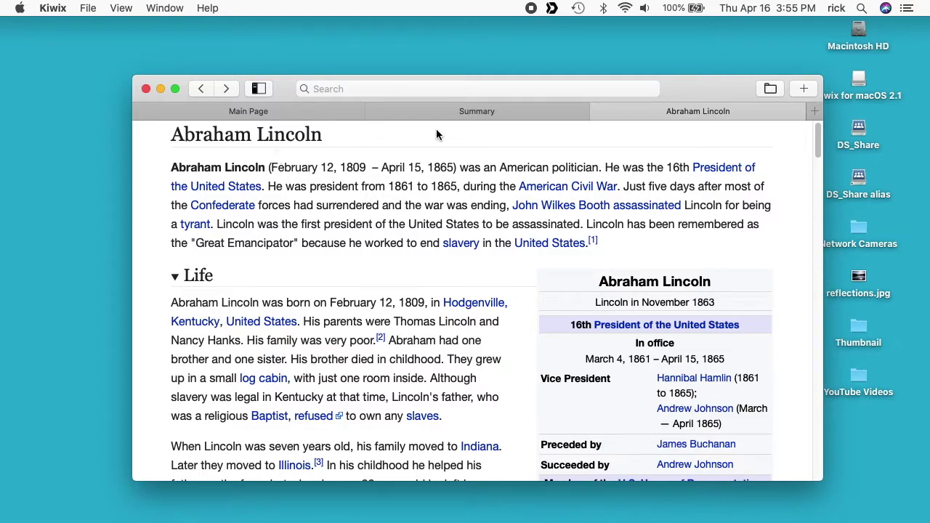
- Search 'square knot' and open the Reef knot article from the suggestions
{"action": "left_click", "coordinate": [423, 89]}
{"action": "type", "text": "sq"}
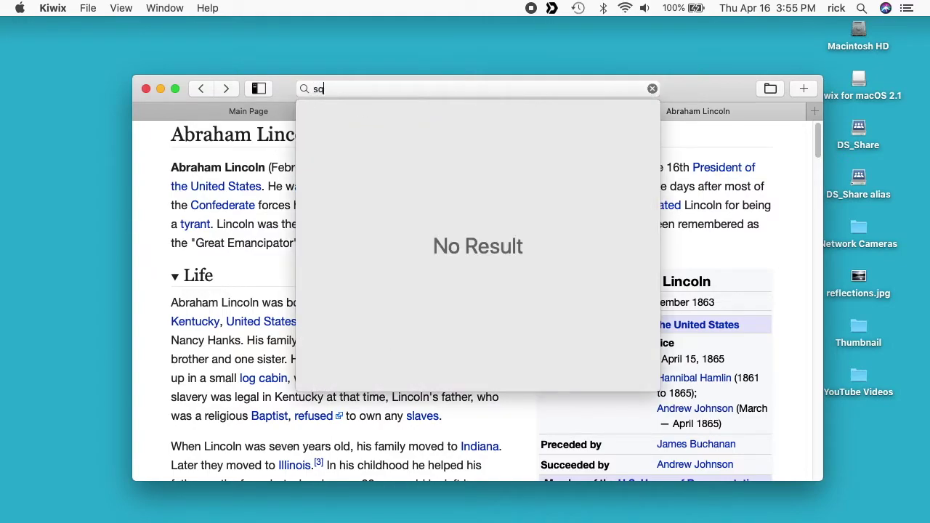
{"action": "type", "text": "uare knot"}
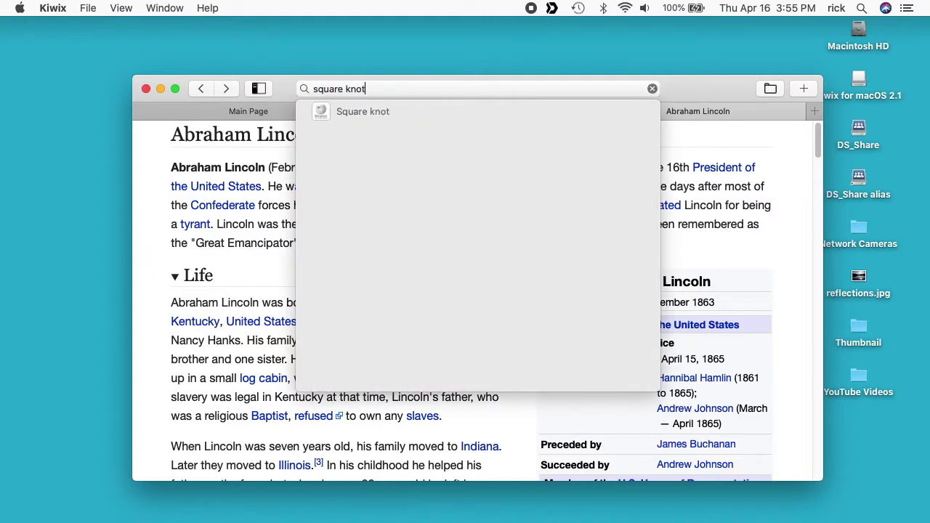
{"action": "left_click", "coordinate": [387, 133]}
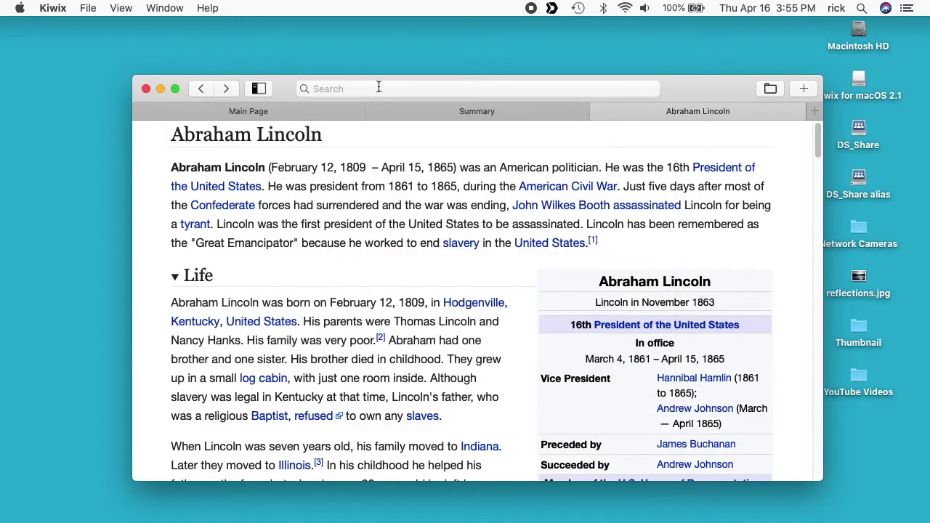
{"action": "left_click", "coordinate": [377, 88]}
{"action": "left_click", "coordinate": [368, 118]}
{"action": "left_click", "coordinate": [371, 88]}
{"action": "left_click", "coordinate": [360, 179]}
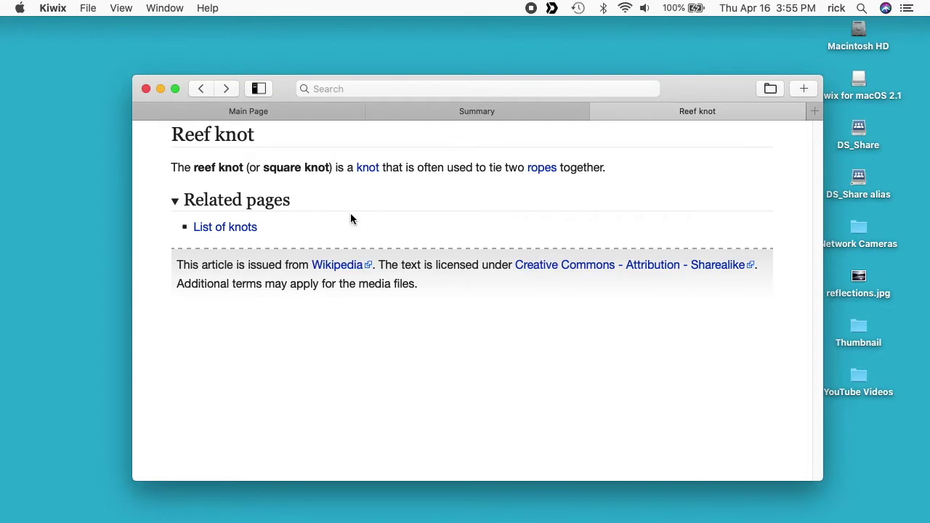
- Close the Reef knot and Summary tabs, leaving only the Welcome to Wikipedia tab
{"action": "left_click", "coordinate": [600, 111]}
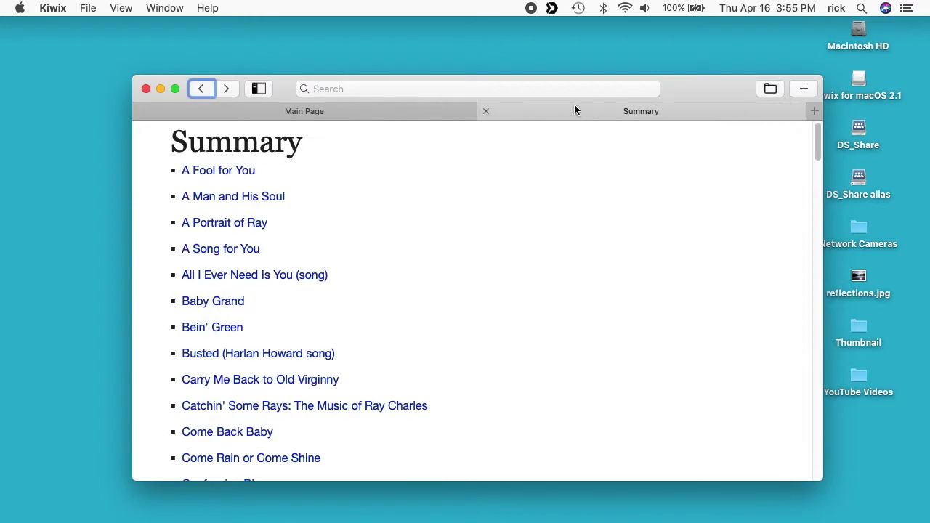
{"action": "left_click", "coordinate": [485, 112]}
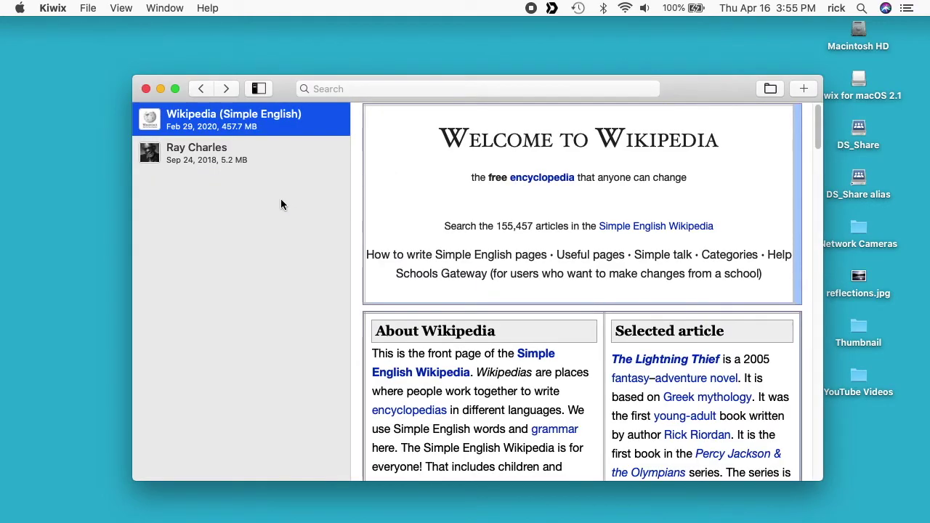